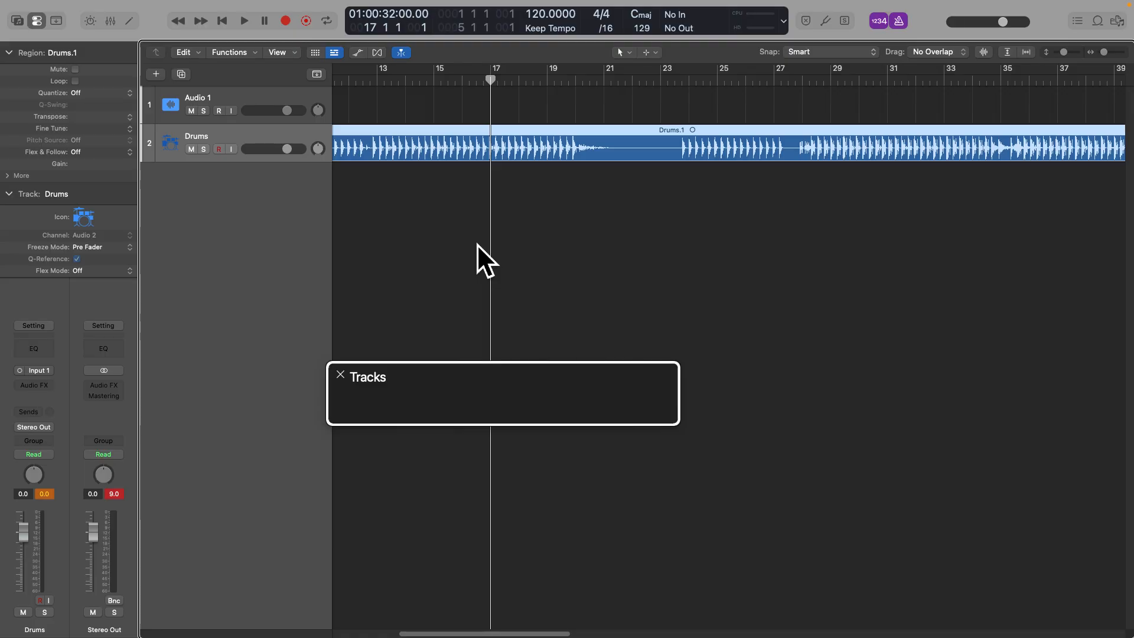
Step: Play the Drums track from bar 17, switching the metronome off and back on to compare its timing, and stop playback
key(space)
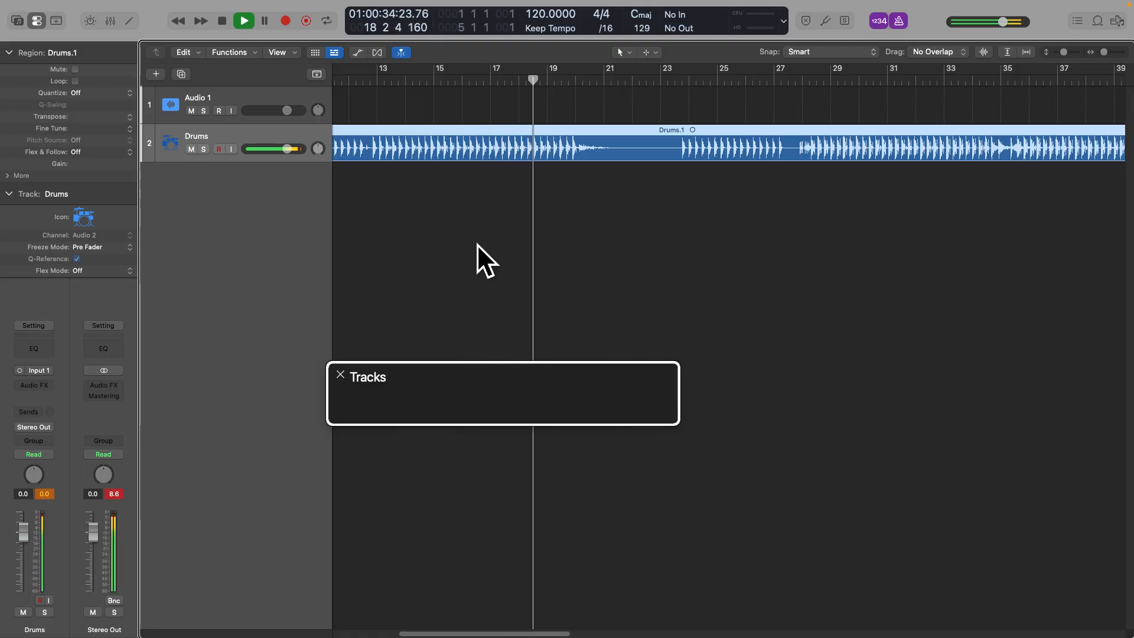
key(k)
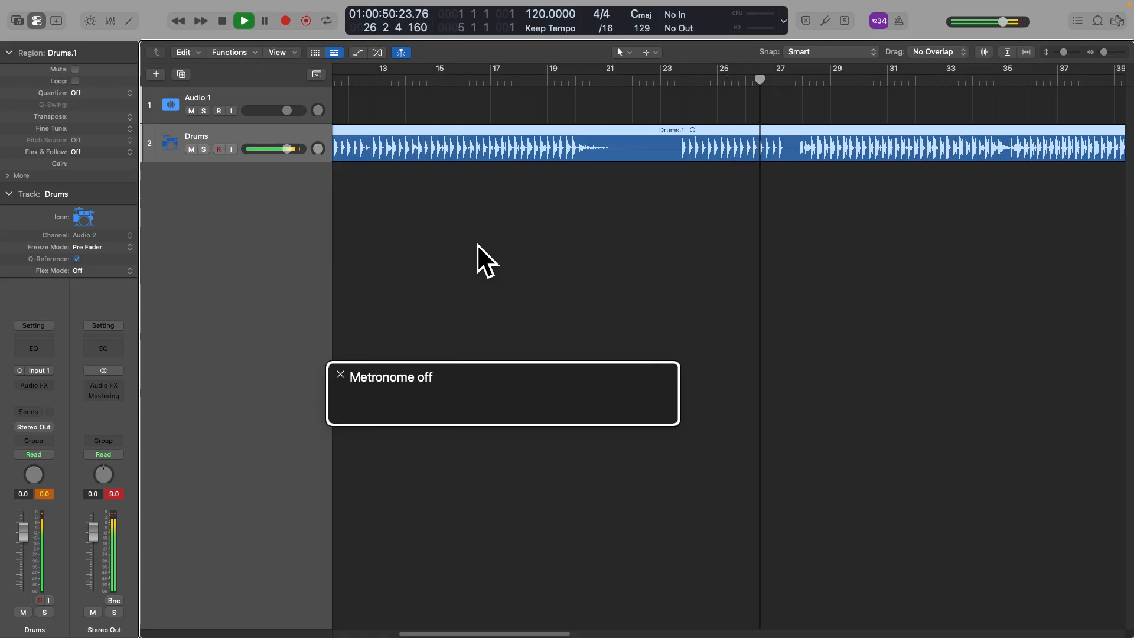
key(k)
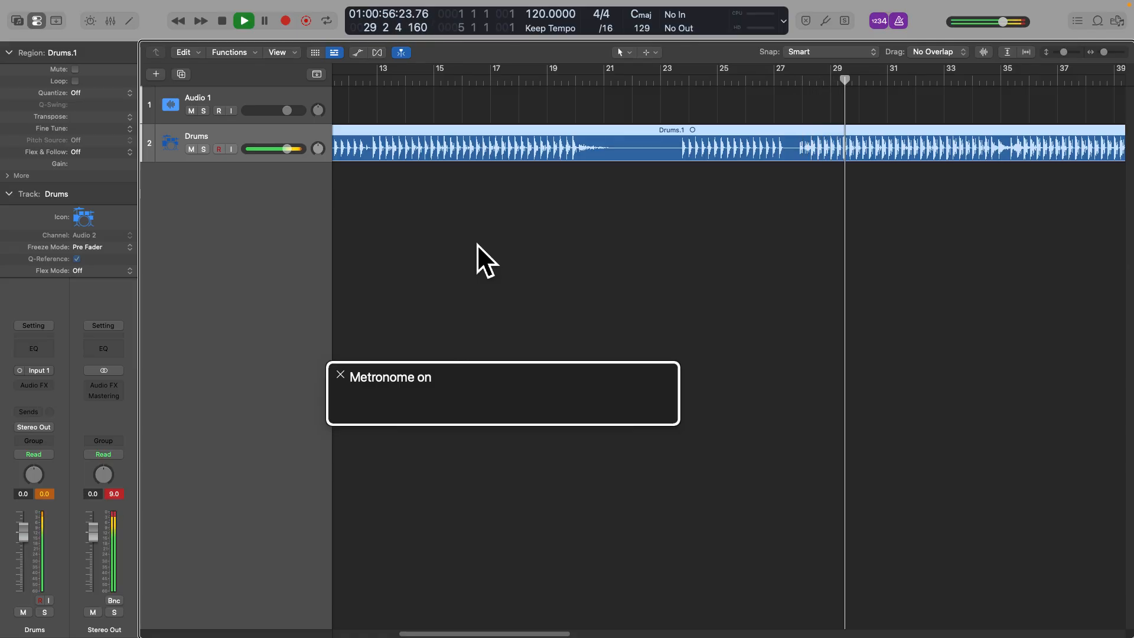
key(space)
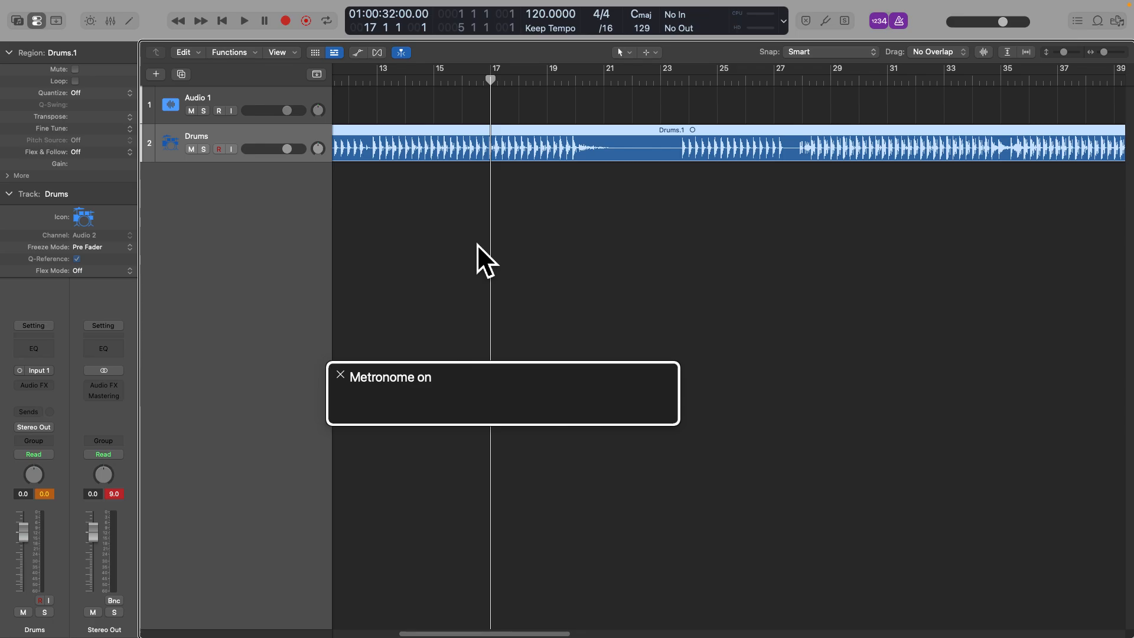
Step: Go through the track headers and select the Drums track together with its region
key(ctrl+alt+shift+Down)
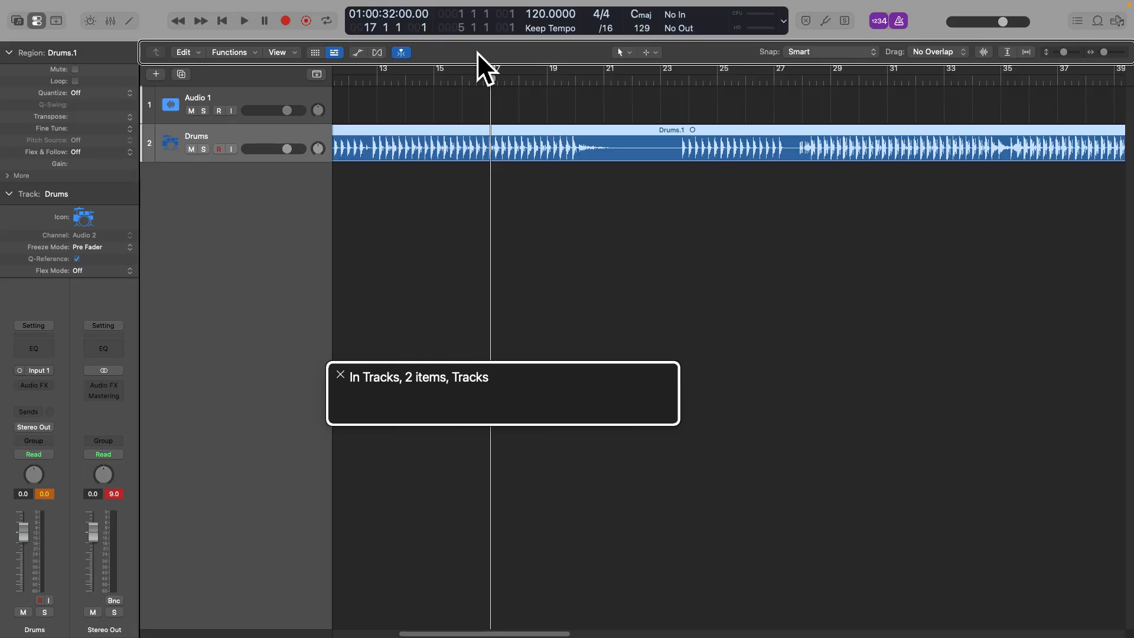
key(ctrl+alt+Right)
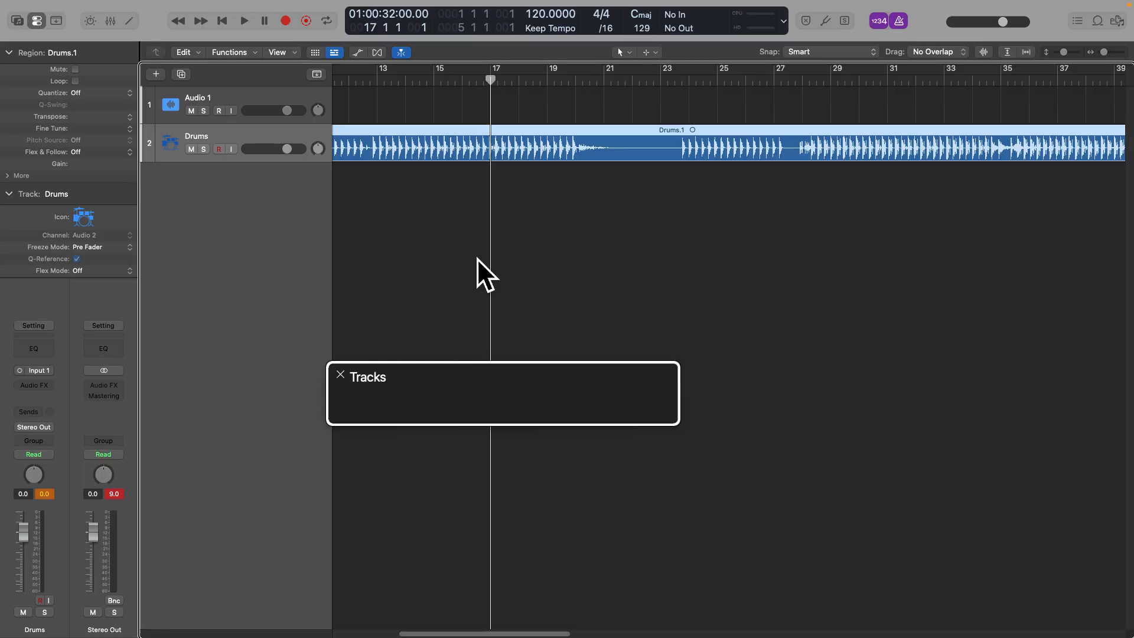
key(ctrl+alt+shift+Down)
key(ctrl+alt+Right)
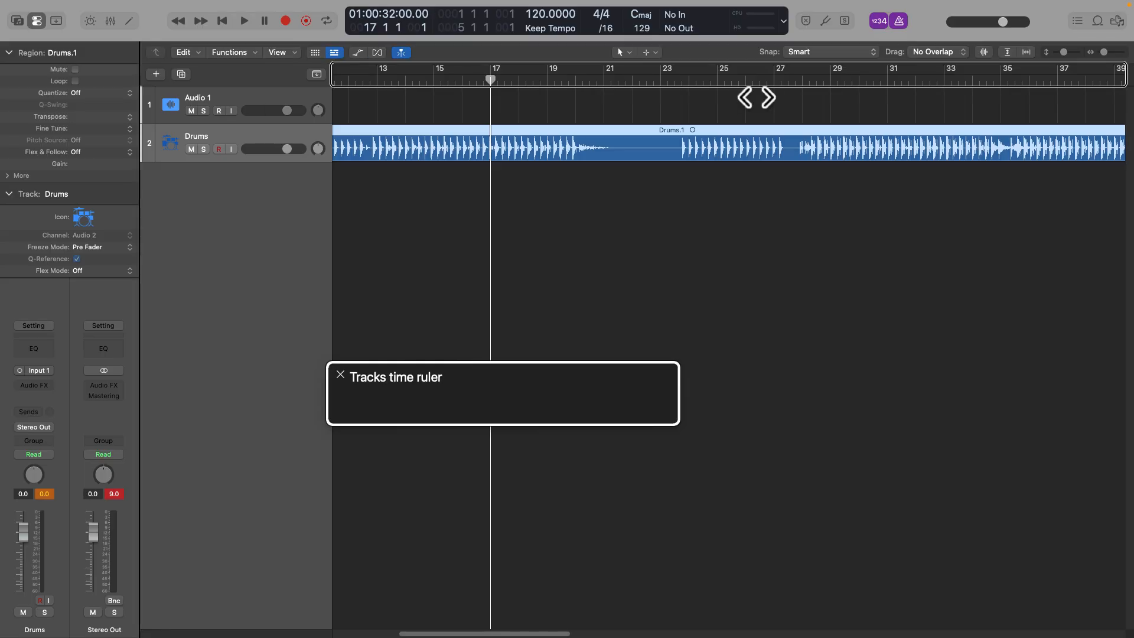
key(ctrl+alt+Right)
key(ctrl+alt+shift+Down)
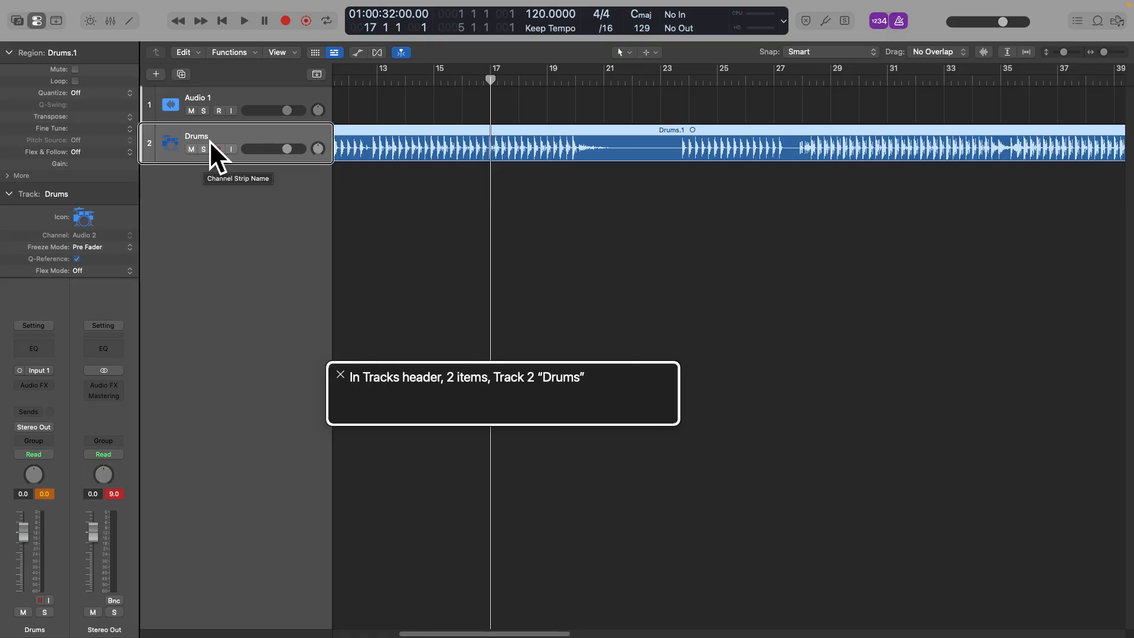
key(ctrl+alt+Up)
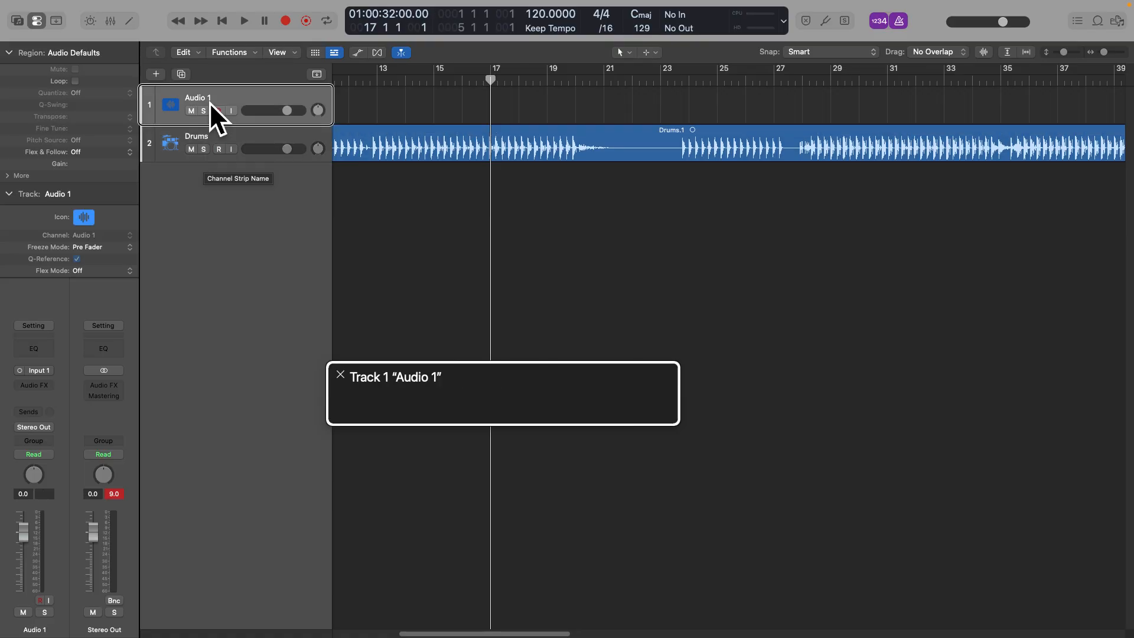
key(ctrl+alt+Down)
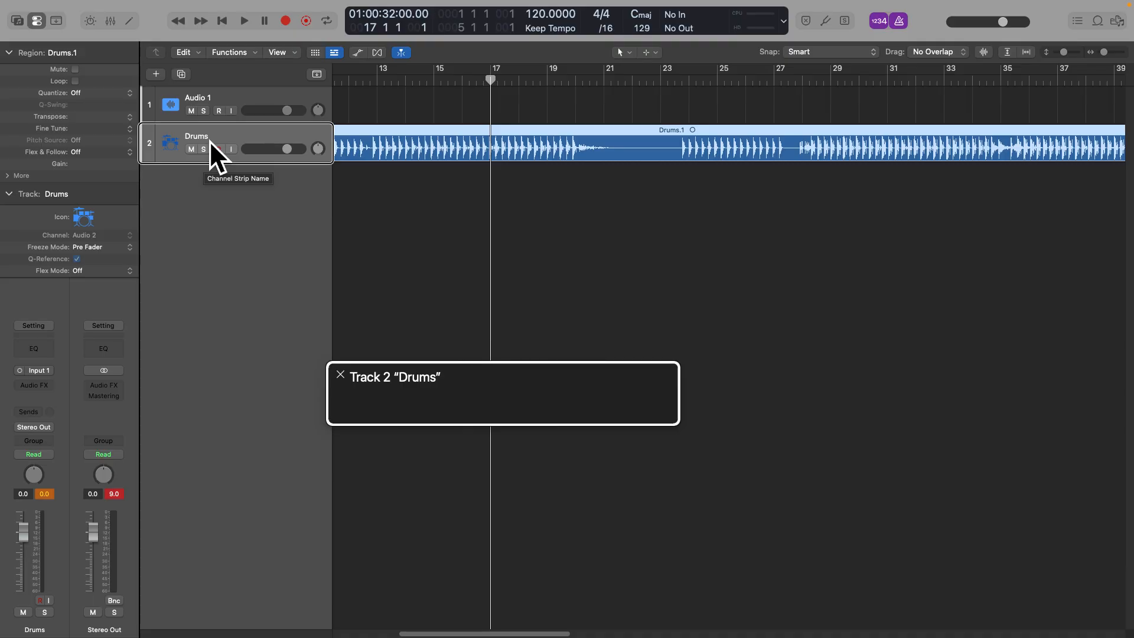
Step: Apply the Drums region's tempo to the project tempo with its downbeat aligned to the nearest project downbeat, and audition it from bar 17
key(alt+super+t)
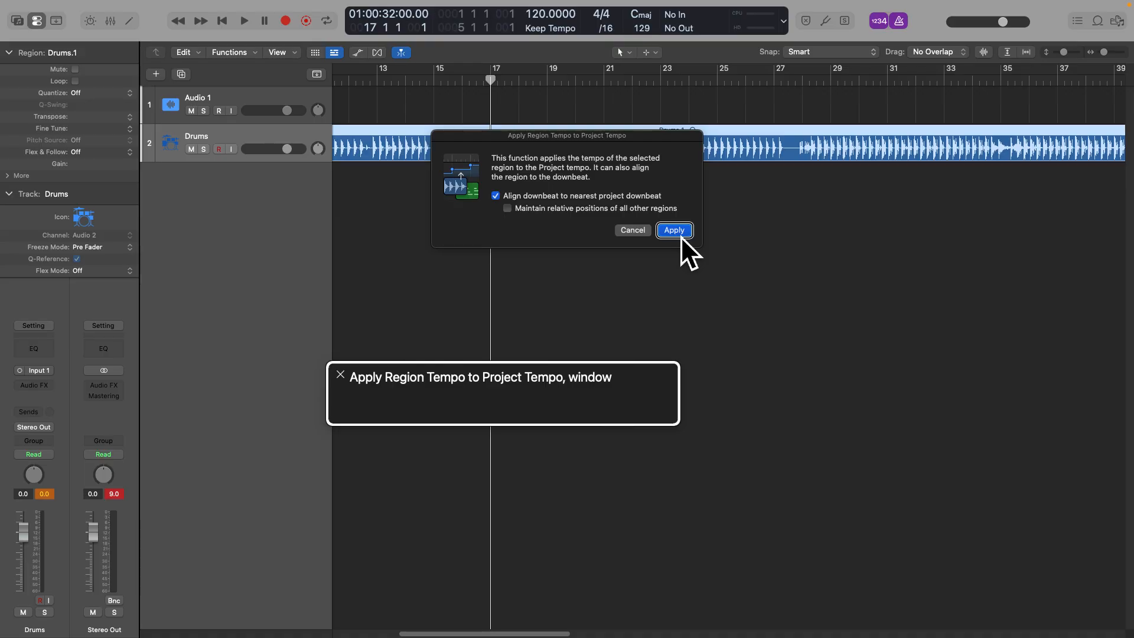
key(ctrl+alt+Left)
key(ctrl+alt+Left)
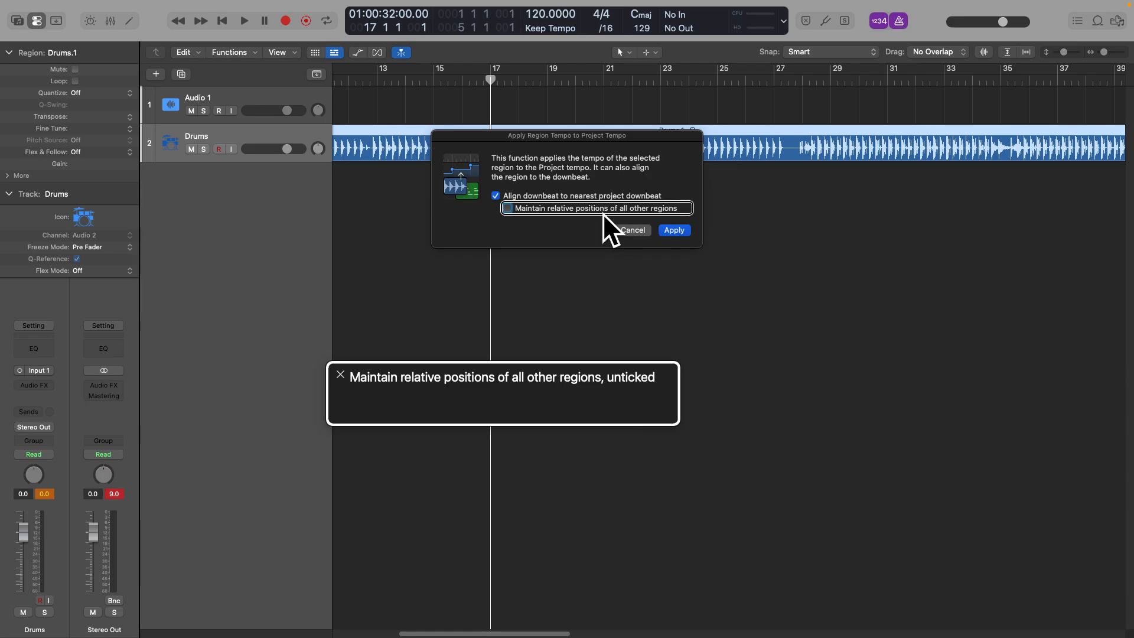
key(ctrl+alt+Left)
key(ctrl+alt+Left)
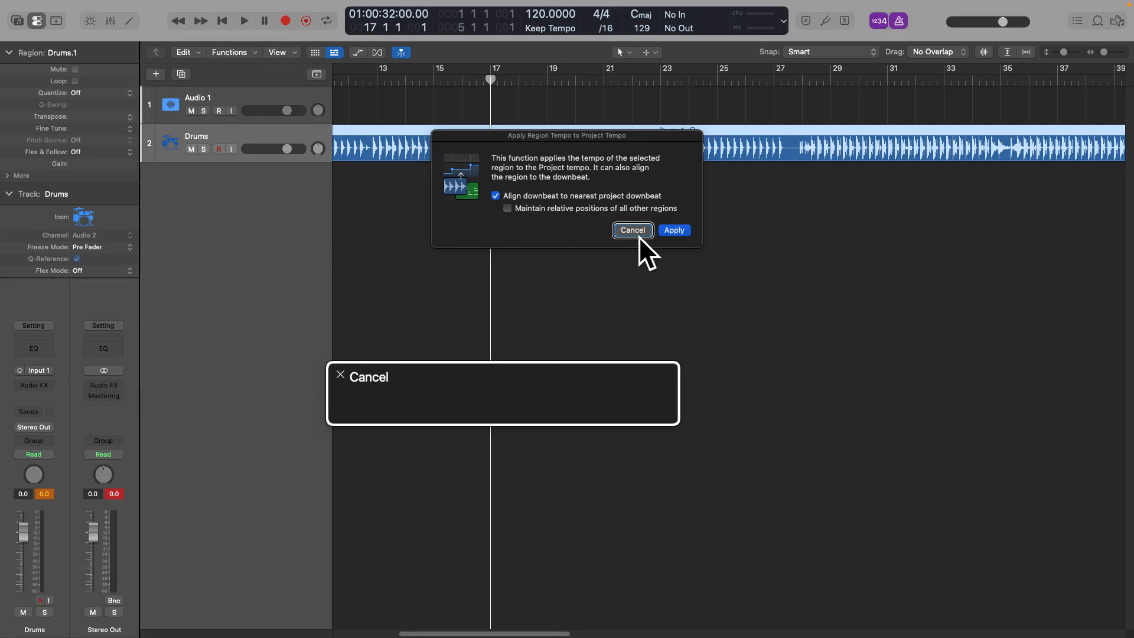
click(681, 235)
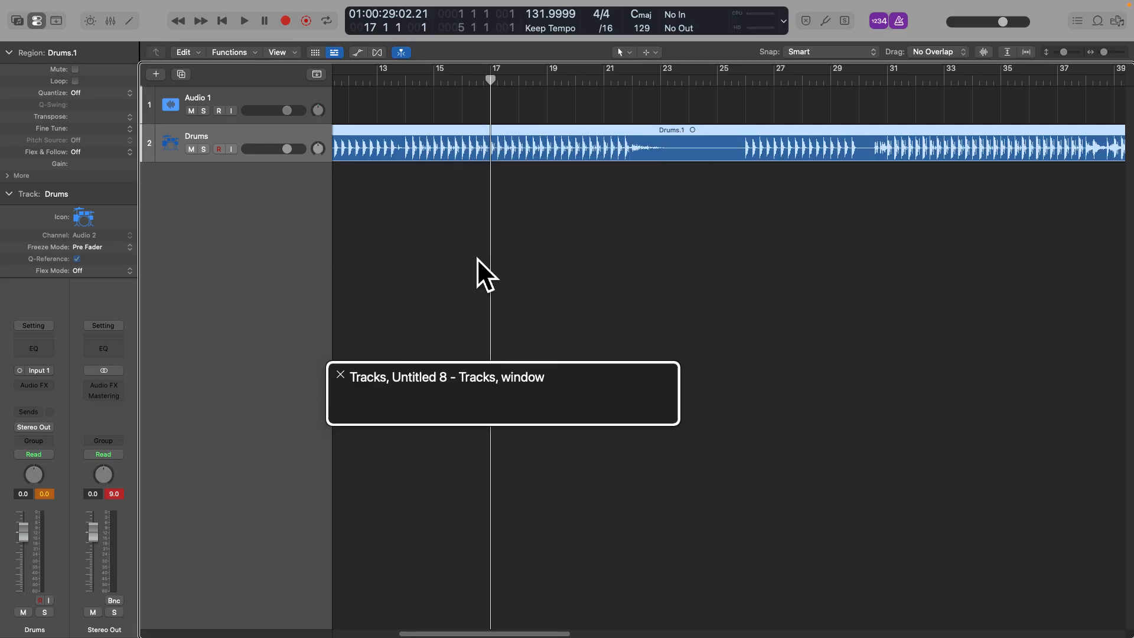
key(space)
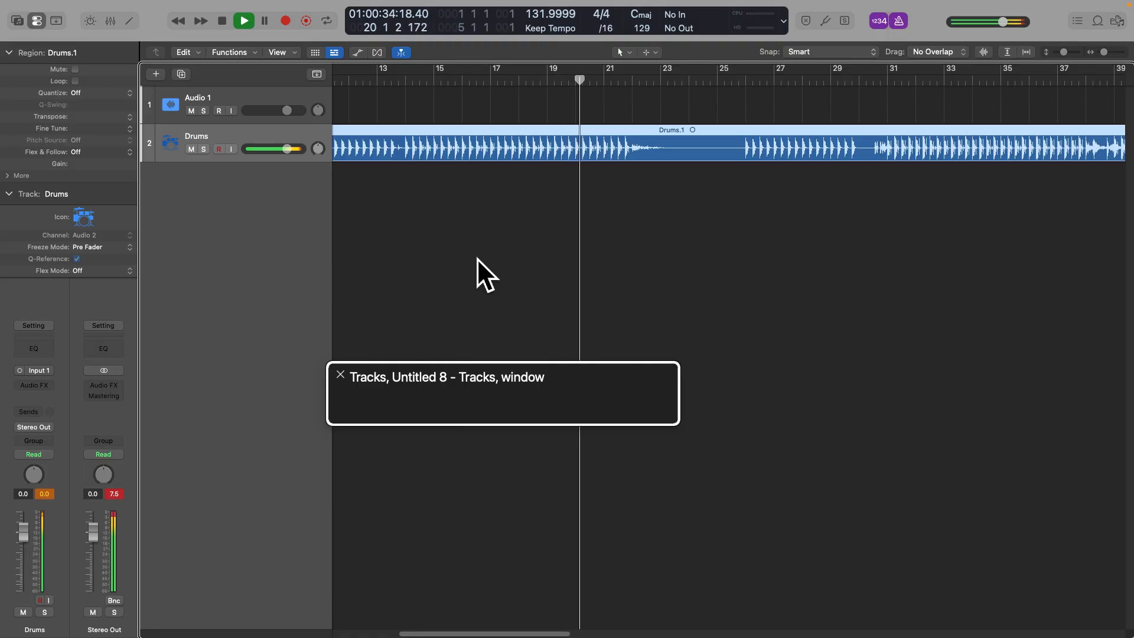
key(space)
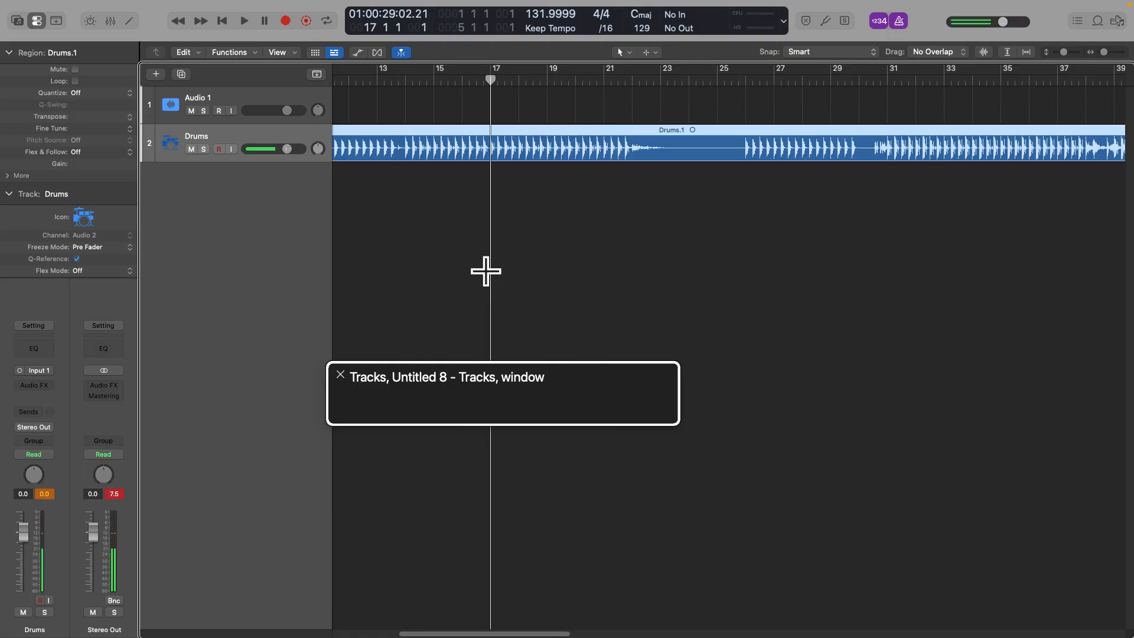
Step: Undo applying the region tempo to the project and play the drums briefly against the metronome
key(super+z)
key(space)
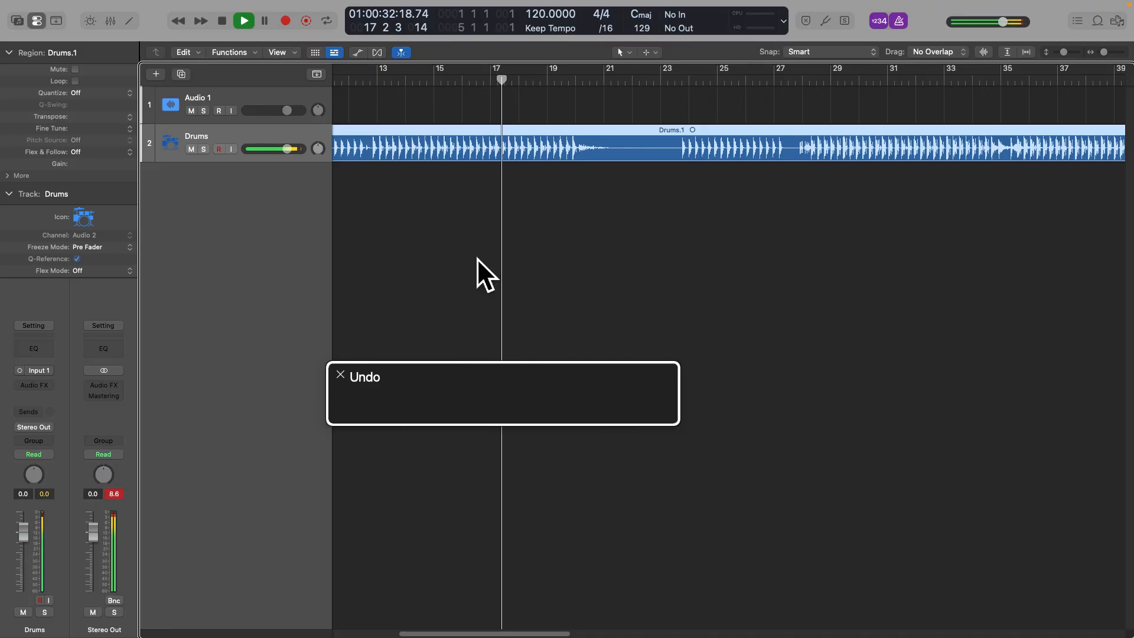
key(space)
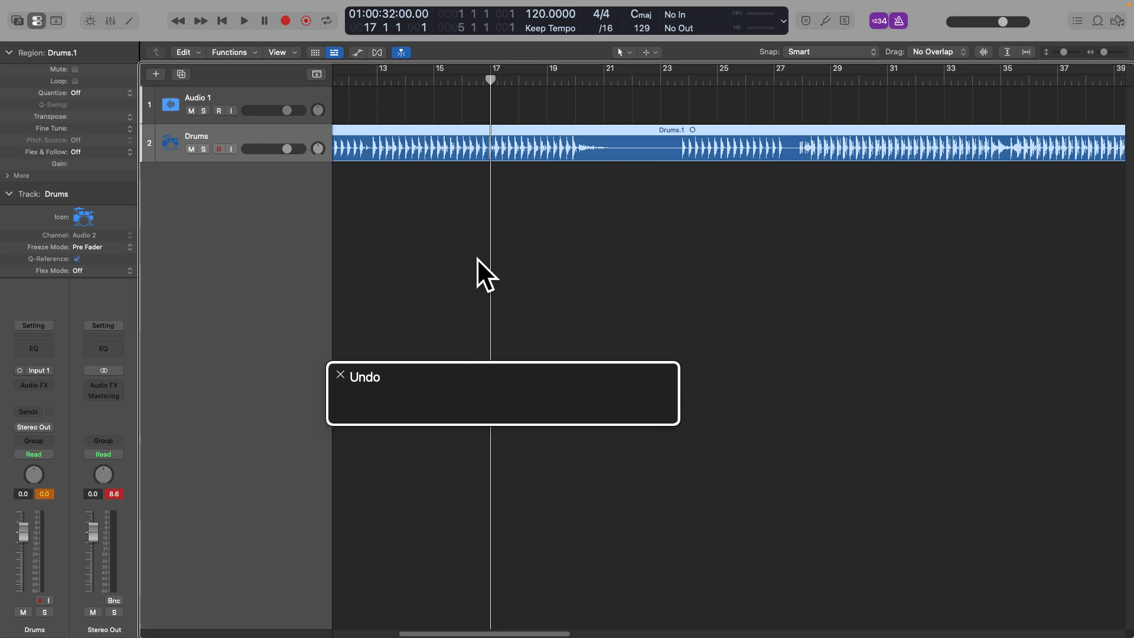
Step: Open the audio editor for the Drums region and move the focus from the tracks area into it
key(e)
click(478, 444)
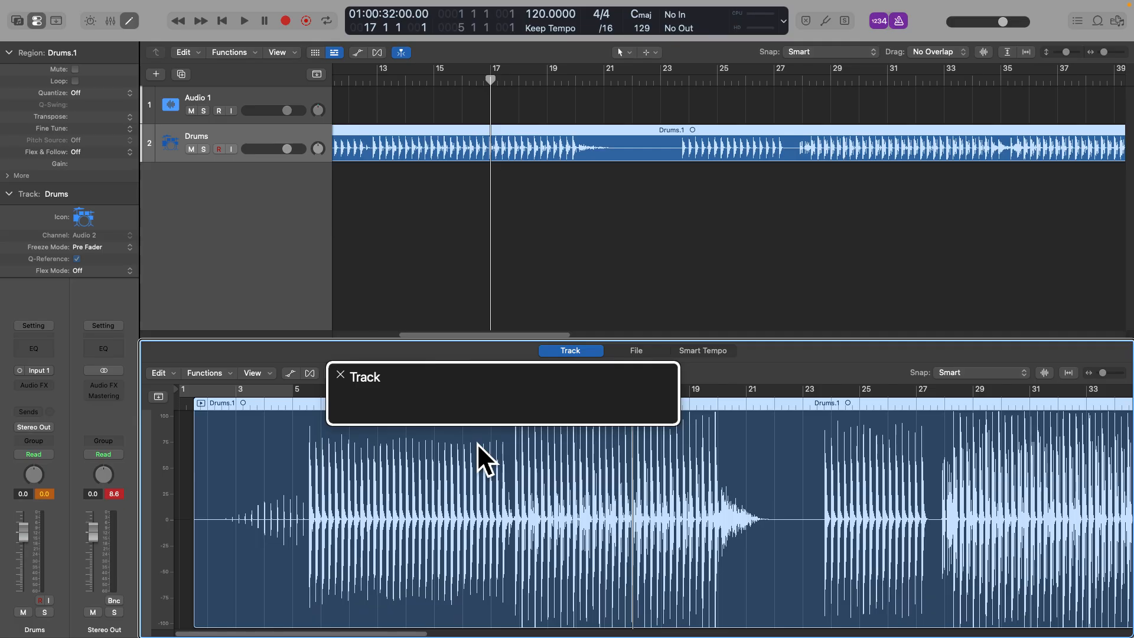
click(477, 144)
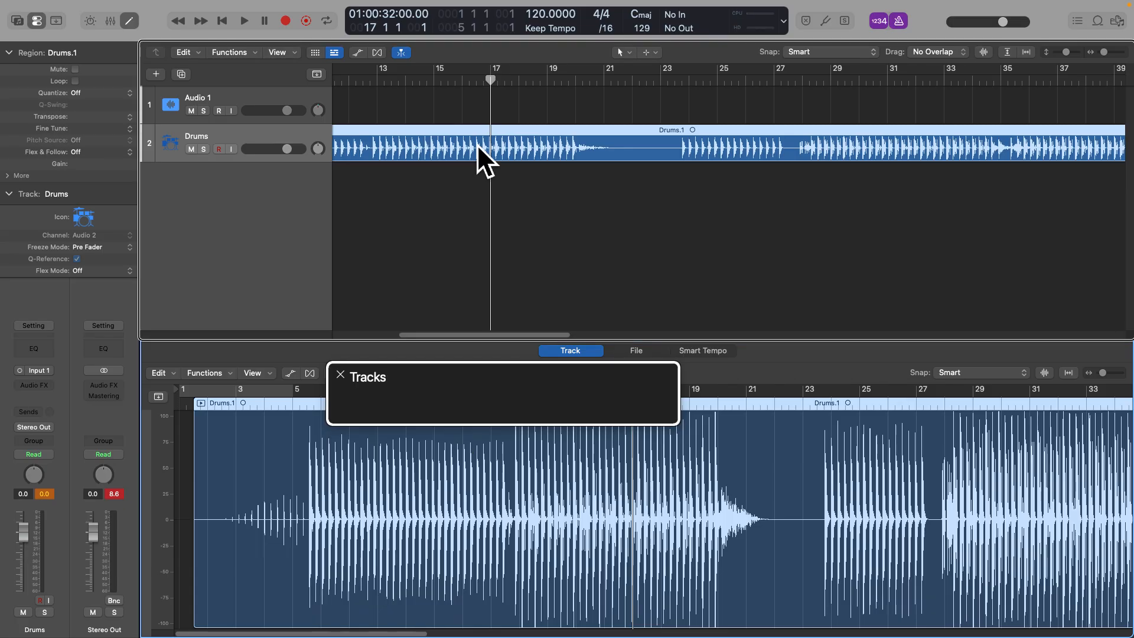
click(477, 443)
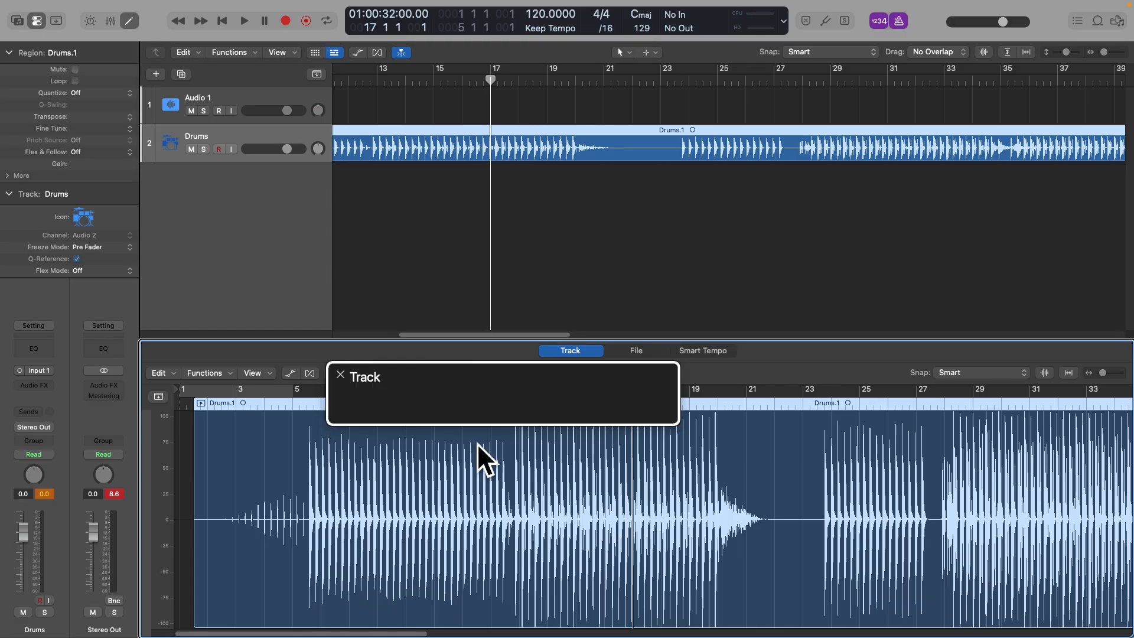
click(476, 144)
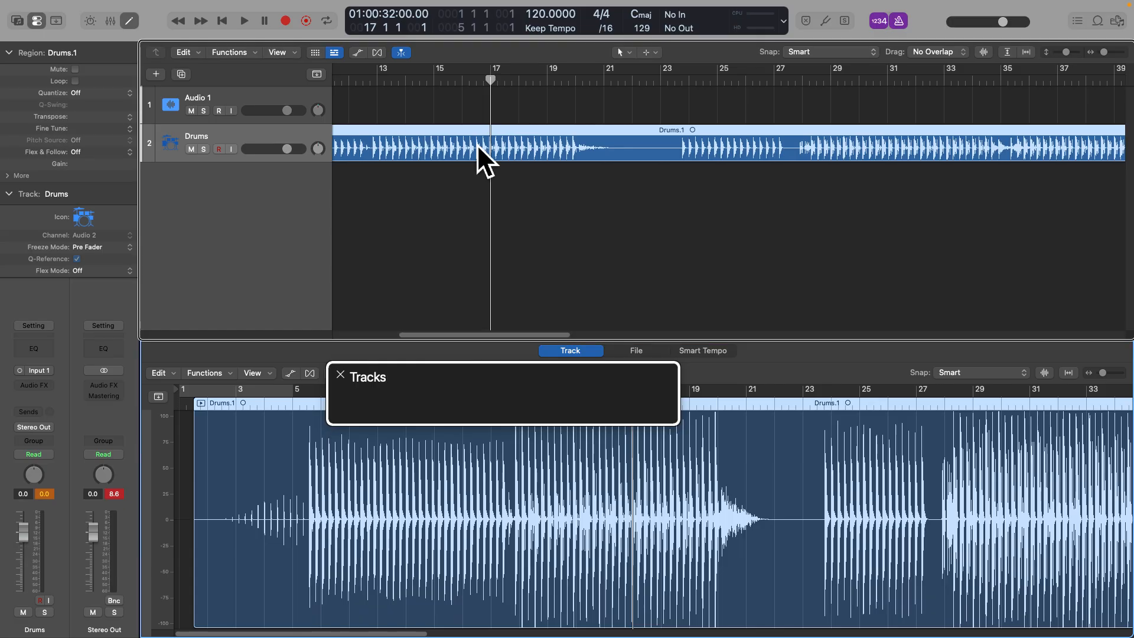
click(477, 443)
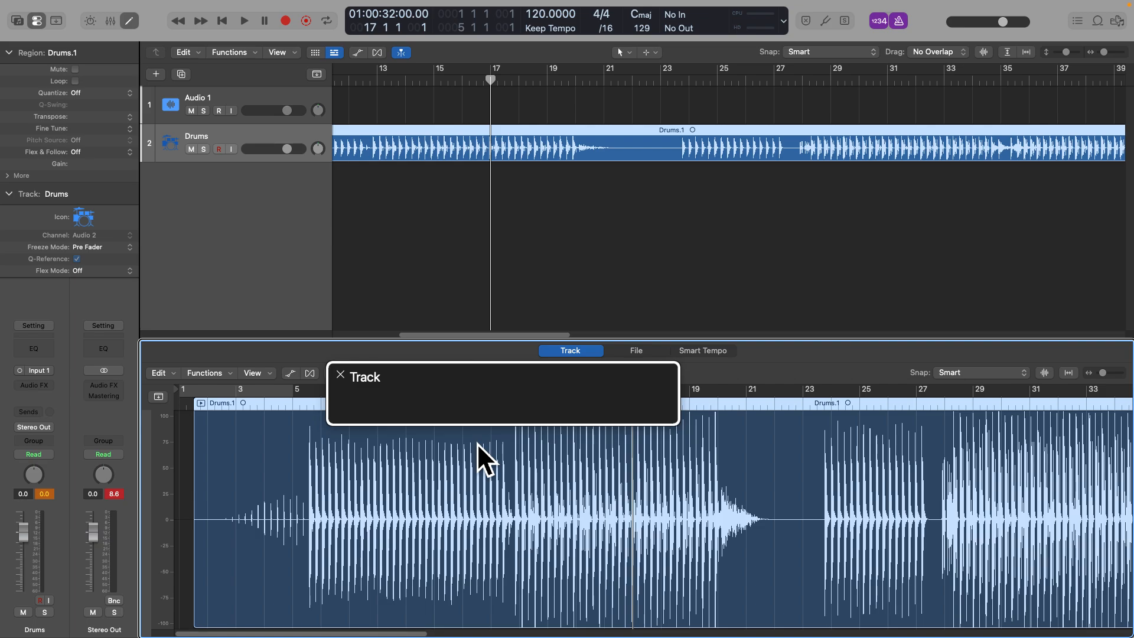
Step: Switch the audio editor from the Track view to the Smart Tempo view
key(ctrl+alt+shift+Down)
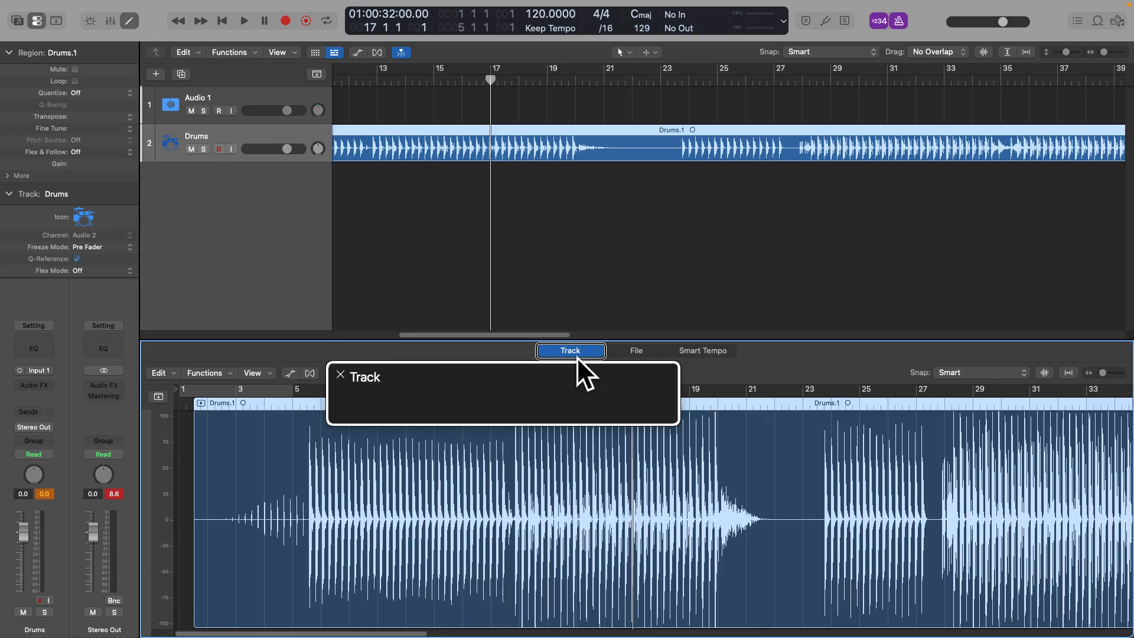
key(ctrl+alt+Right)
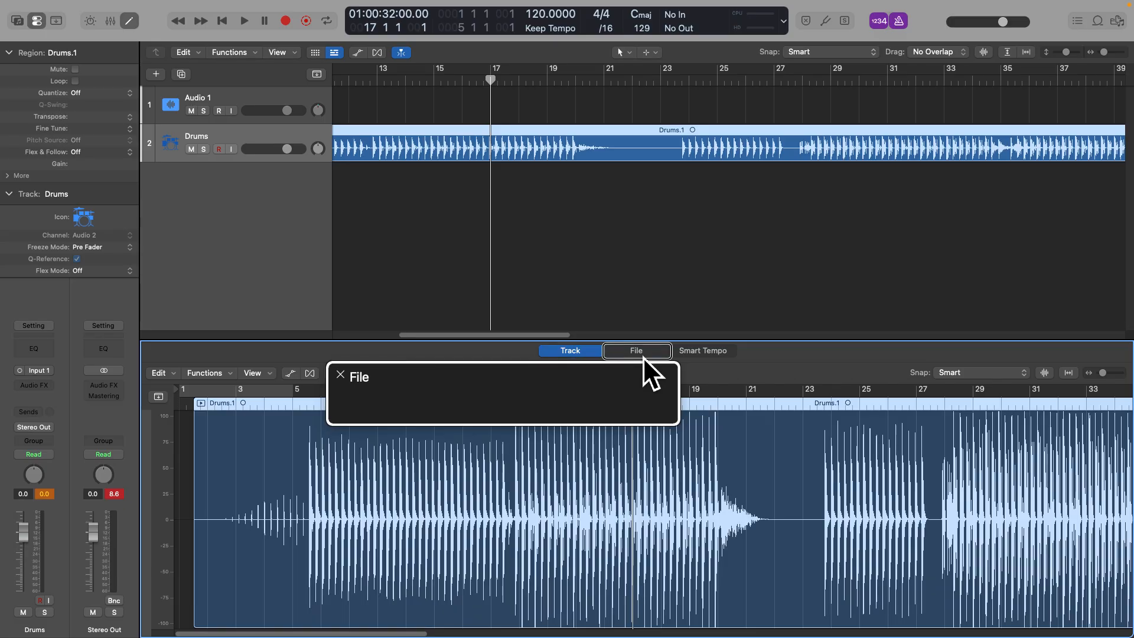
key(ctrl+alt+Right)
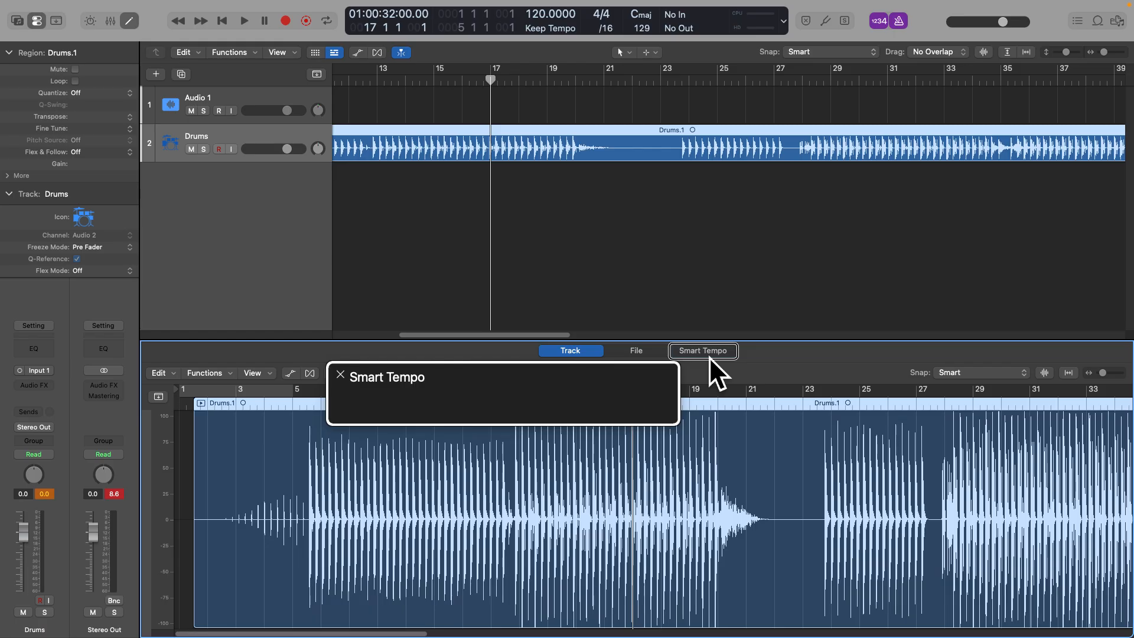
key(ctrl+alt+Right)
key(ctrl+alt+Left)
key(ctrl+alt+Left)
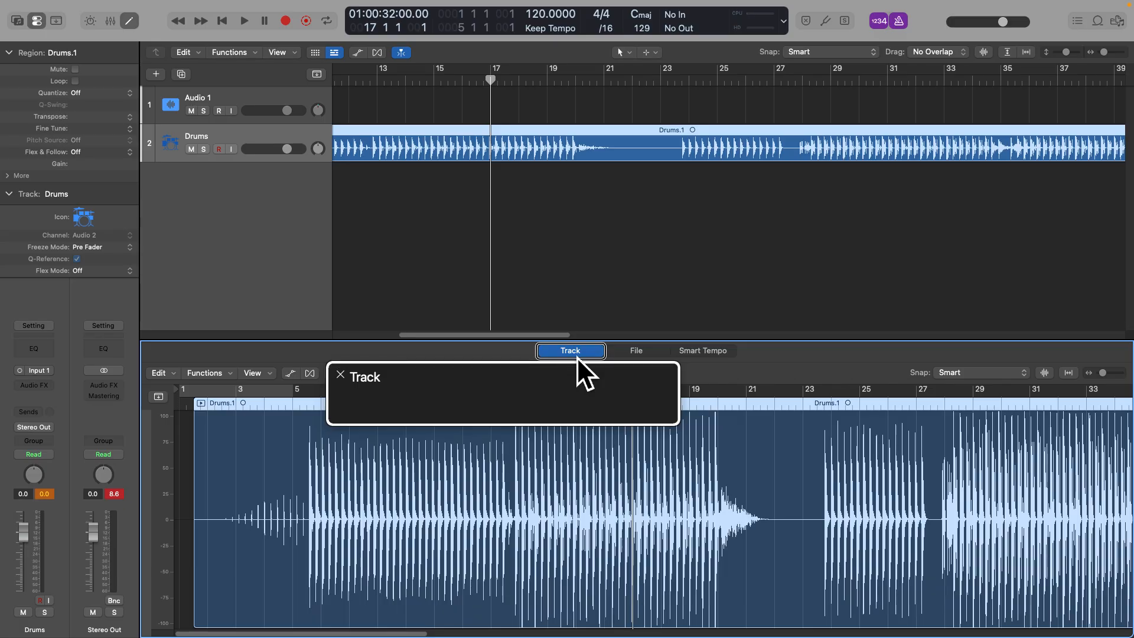
key(ctrl+alt+Right)
click(709, 354)
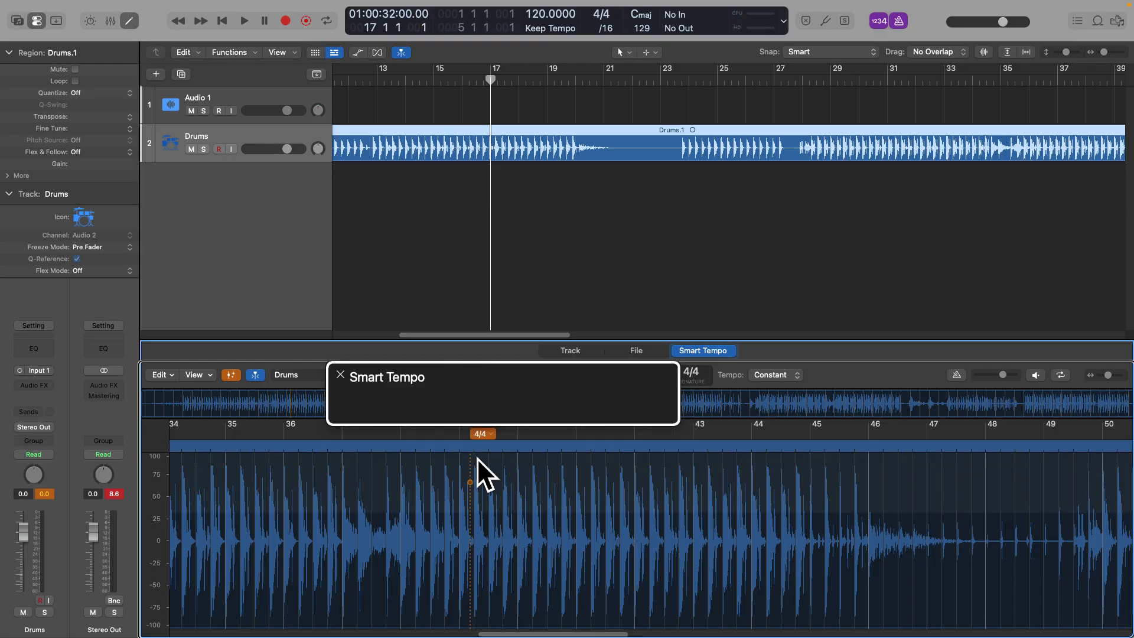
Step: From the Smart Tempo editor, apply the Drums region's tempo to the project with downbeat alignment enabled, and start playback
key(ctrl+alt+shift+Down)
key(ctrl+alt+Right)
key(ctrl+alt+Right)
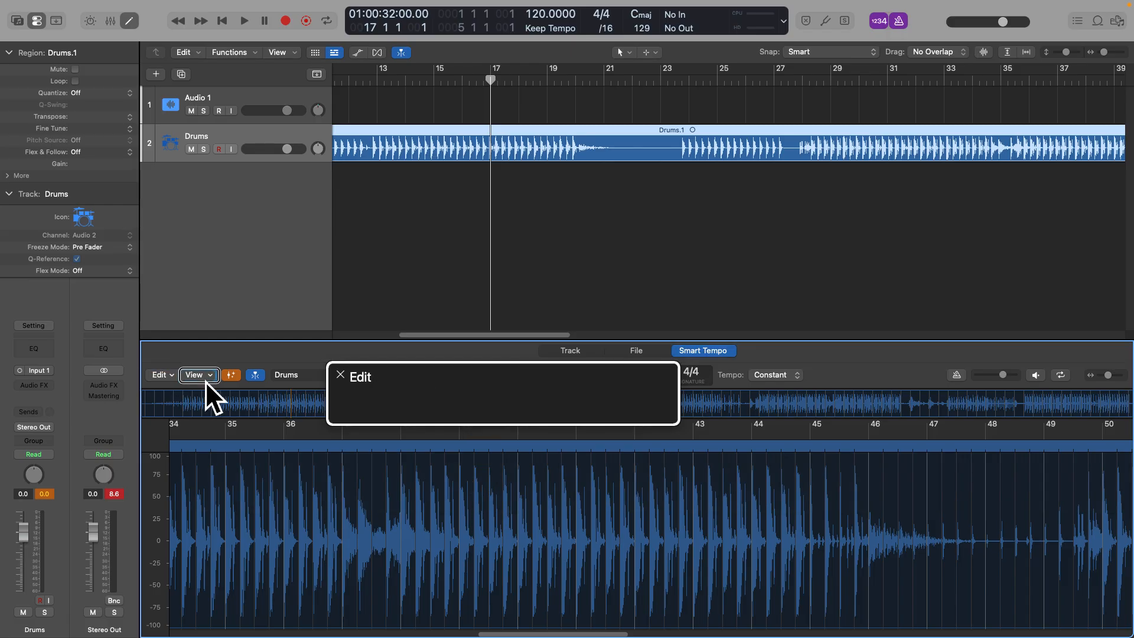
key(ctrl+alt+Right)
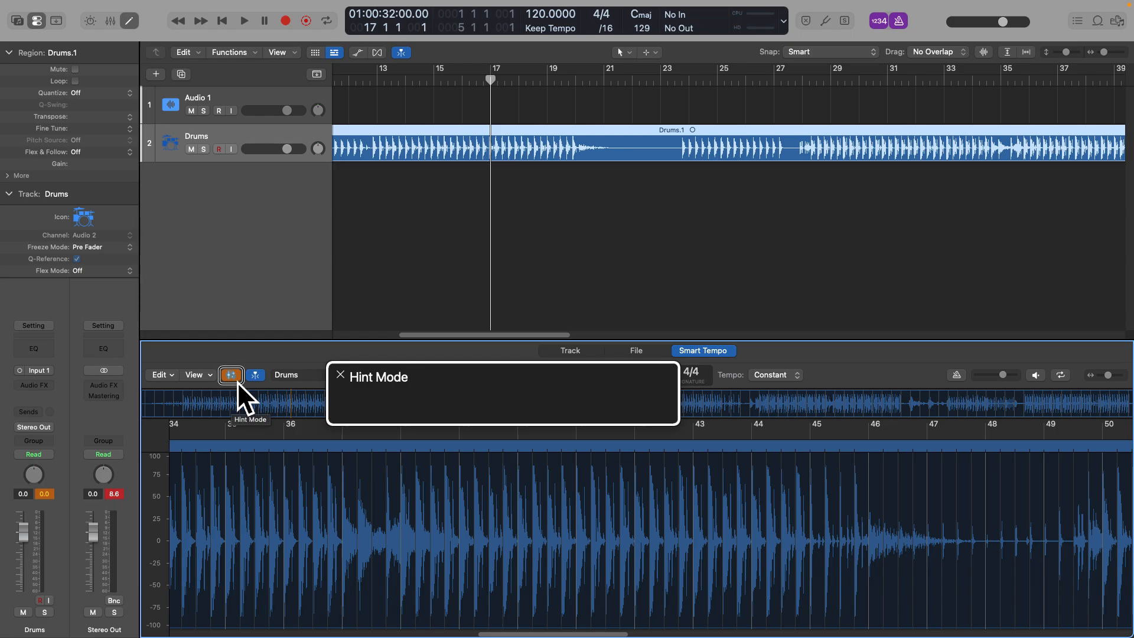
key(ctrl+alt+Left)
key(ctrl+alt+Left)
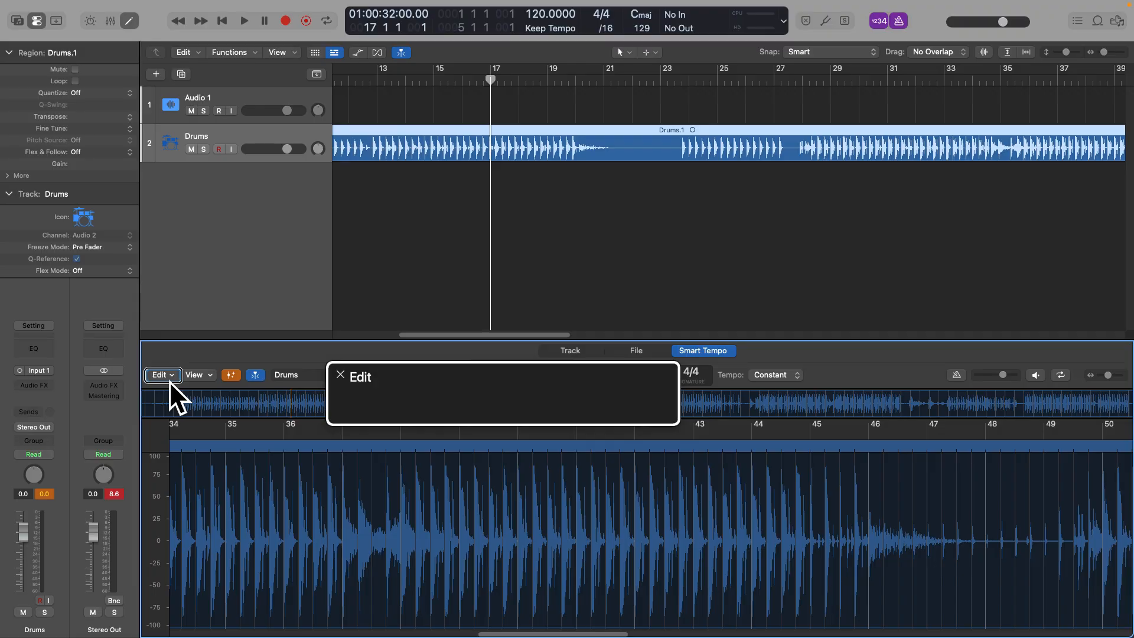
key(ctrl+alt+space)
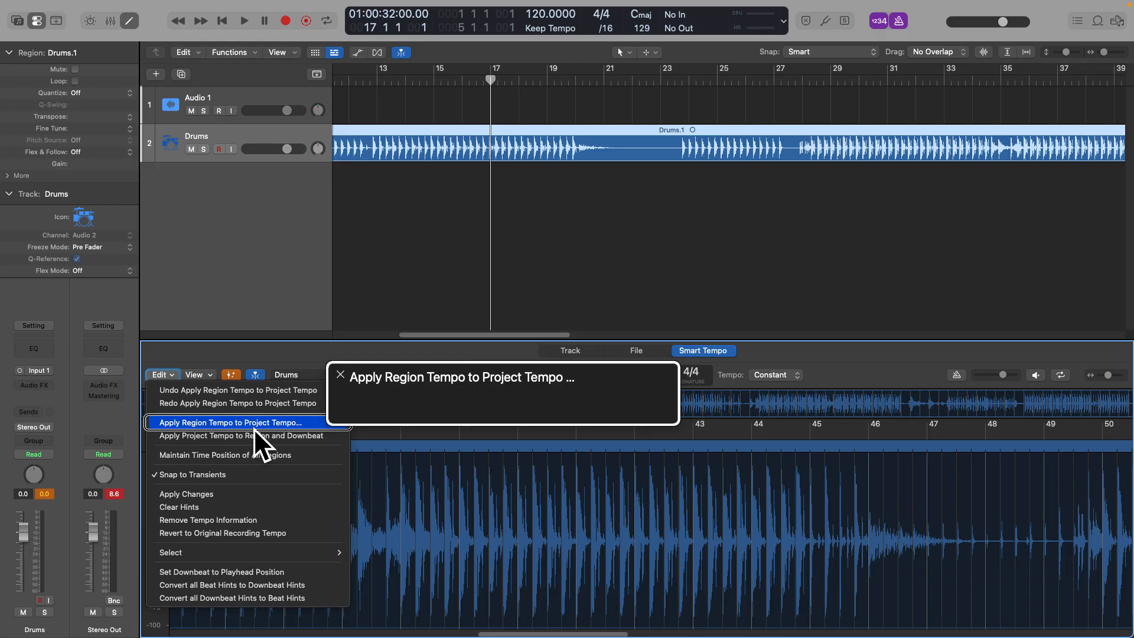
click(254, 427)
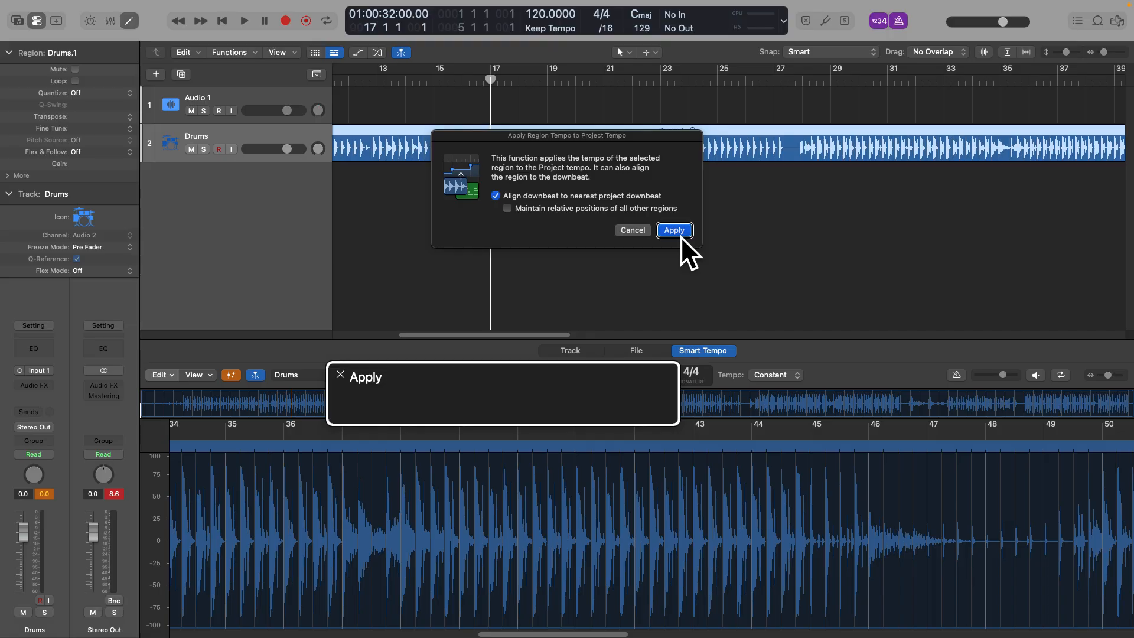
click(679, 235)
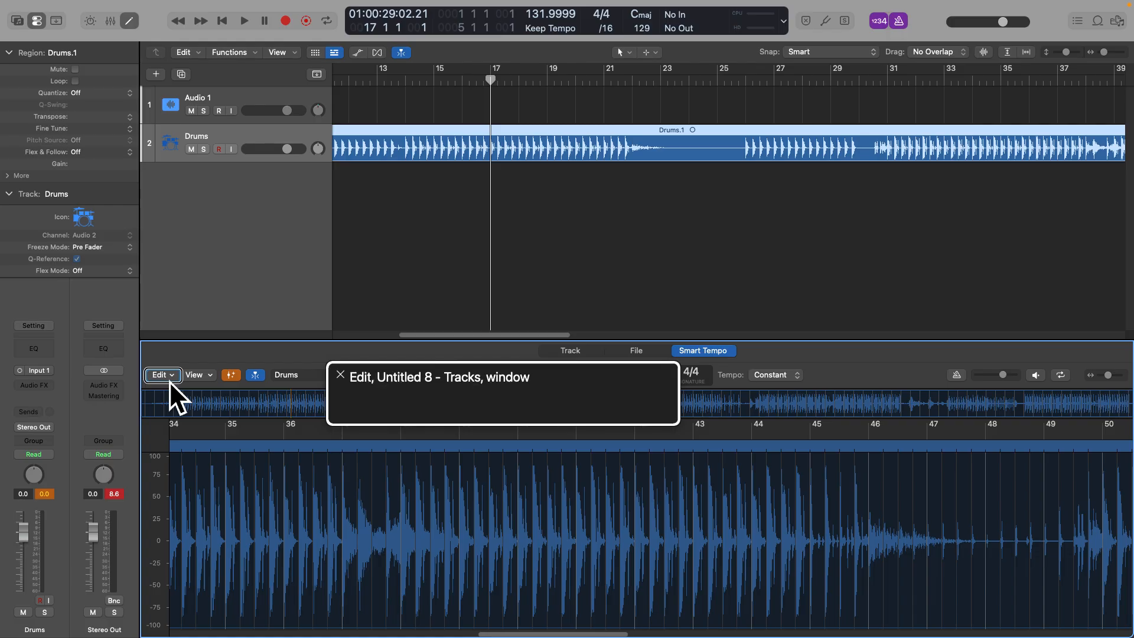
key(space)
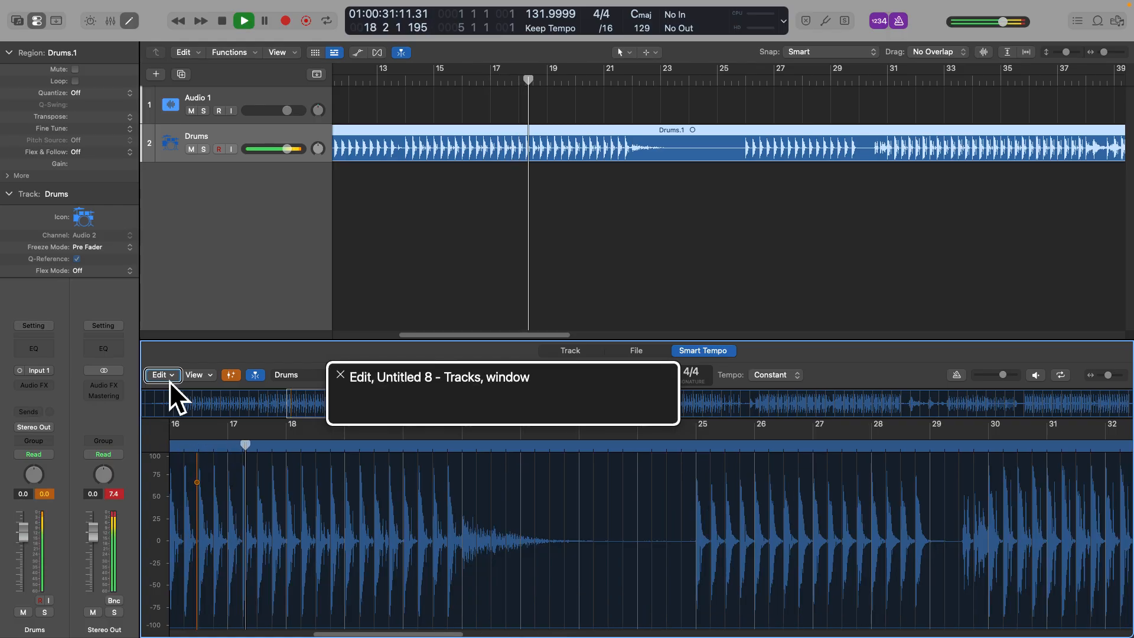
Step: Stop playback, then play the drums briefly from bar 17 against the project metronome
key(space)
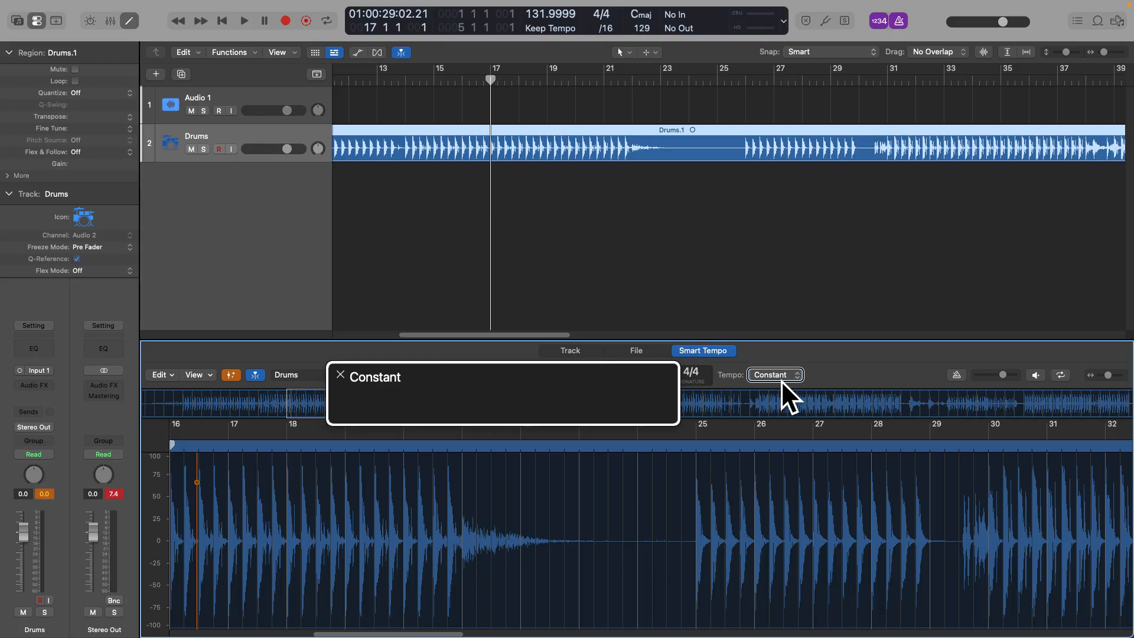
key(space)
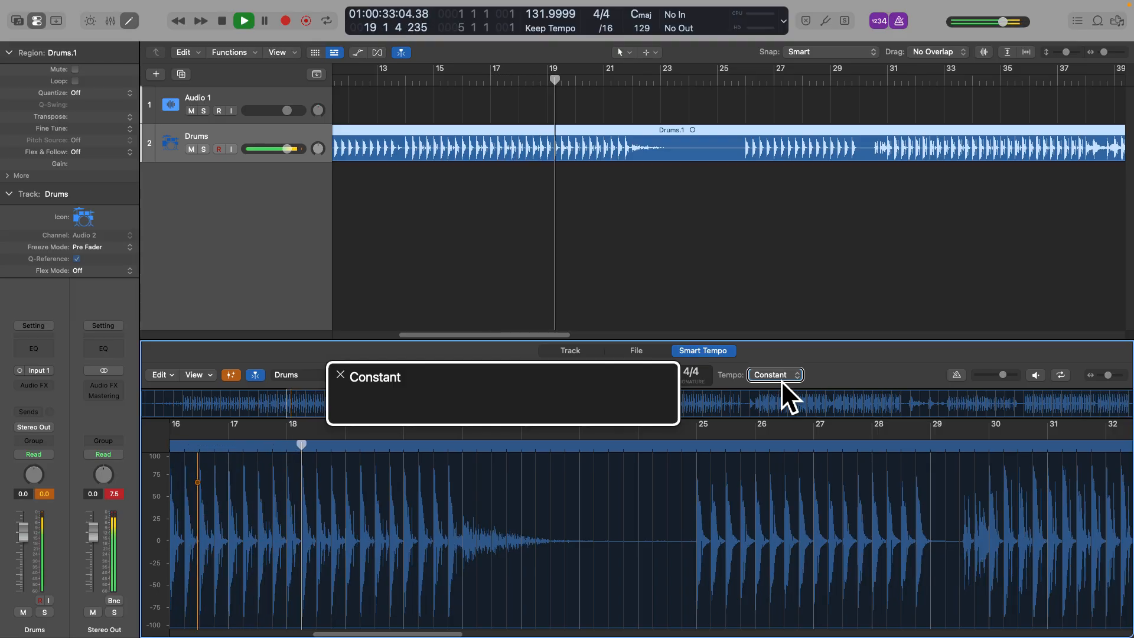
key(space)
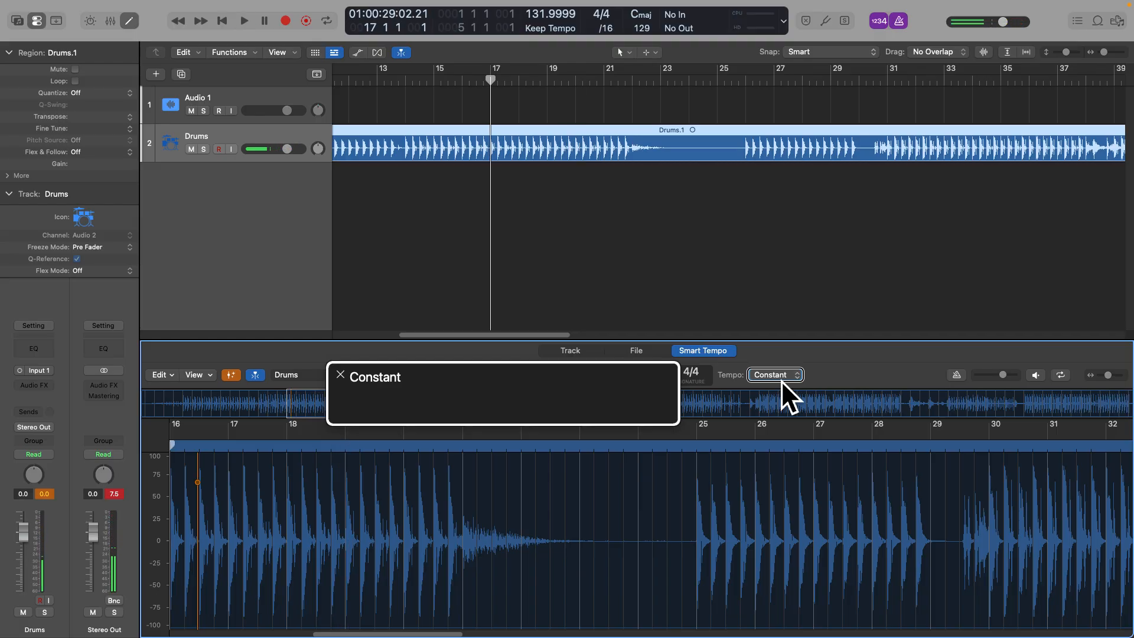
Step: Preview the Drums region within the Smart Tempo editor, switching the editor's metronome on and off again, and stop the preview
key(Left+Right)
key(Left+Right)
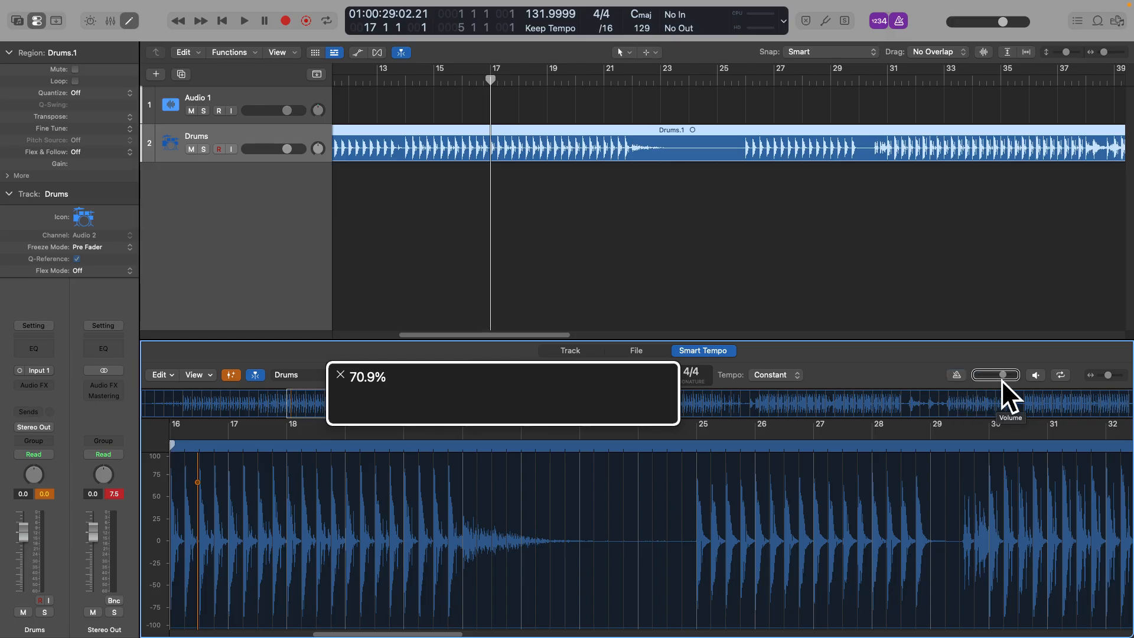
click(1035, 375)
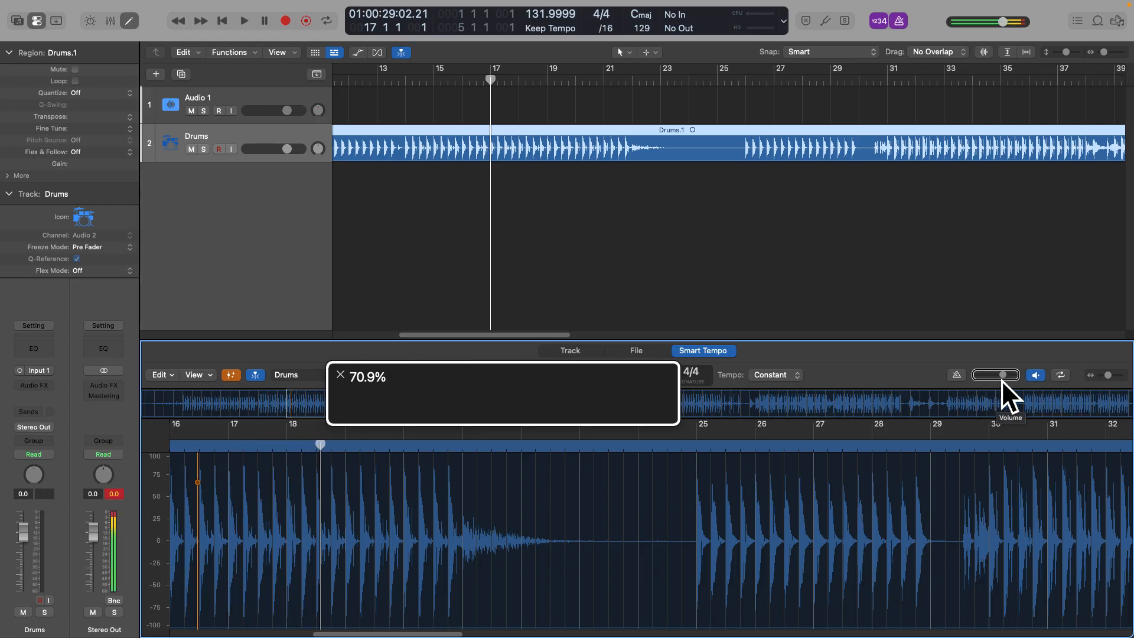
click(962, 382)
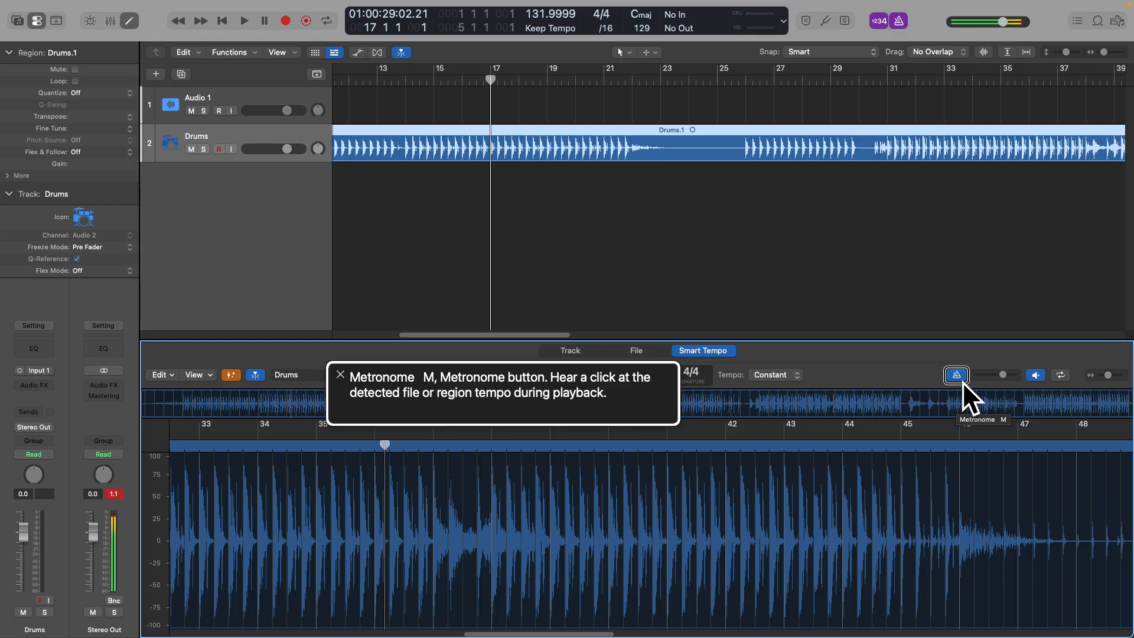
click(962, 381)
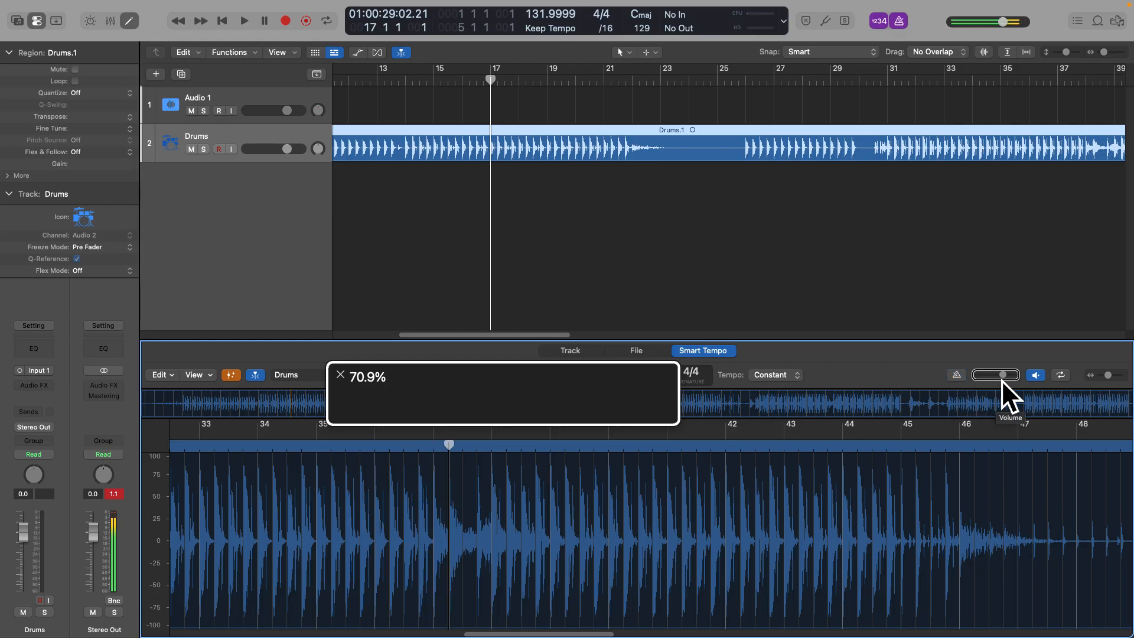
click(1042, 381)
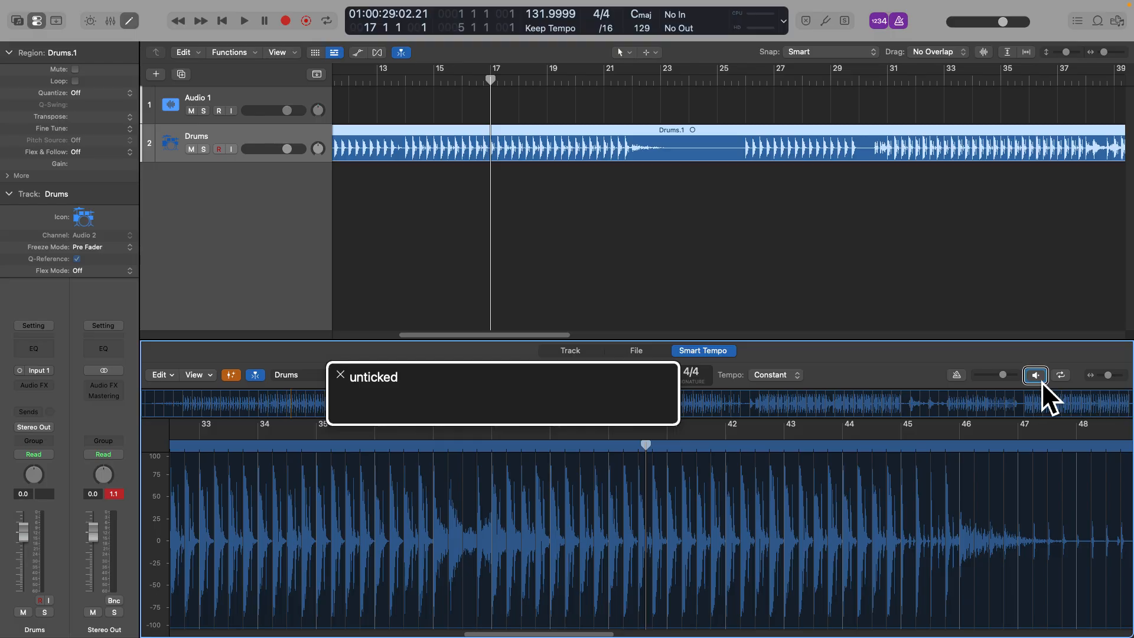
Step: Close the audio editor and play the drums against the metronome from bar 17, skipping forward to bar 98 before stopping
key(e)
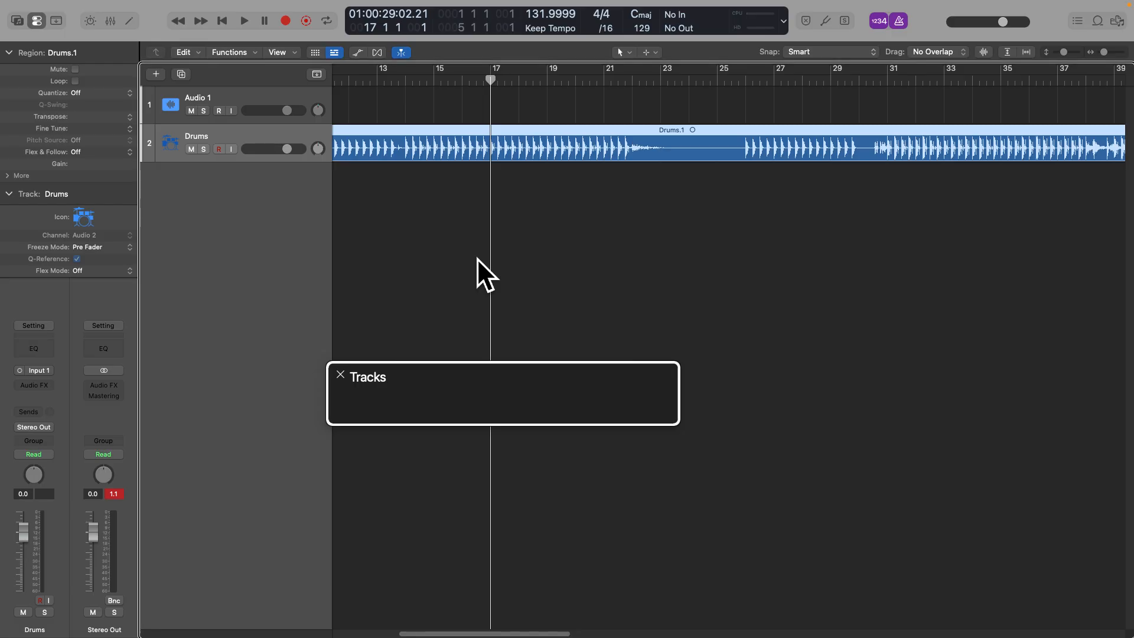
key(space)
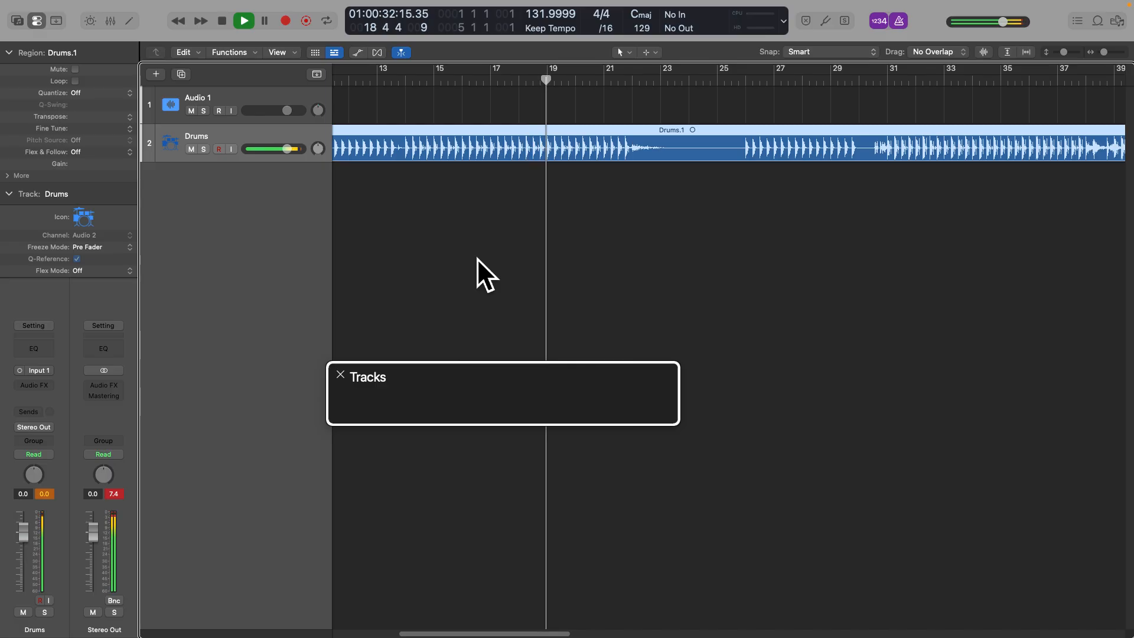
key(shift+period)
key(shift+period)
key(shift+period)
key(shift+period)
key(shift+period)
key(shift+period)
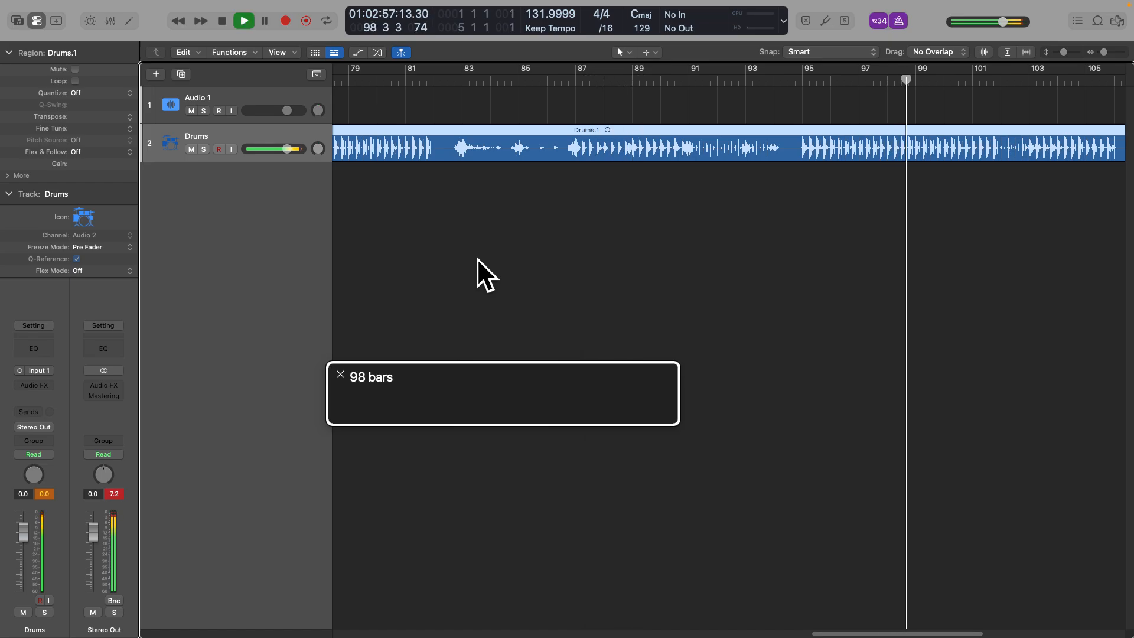
key(space)
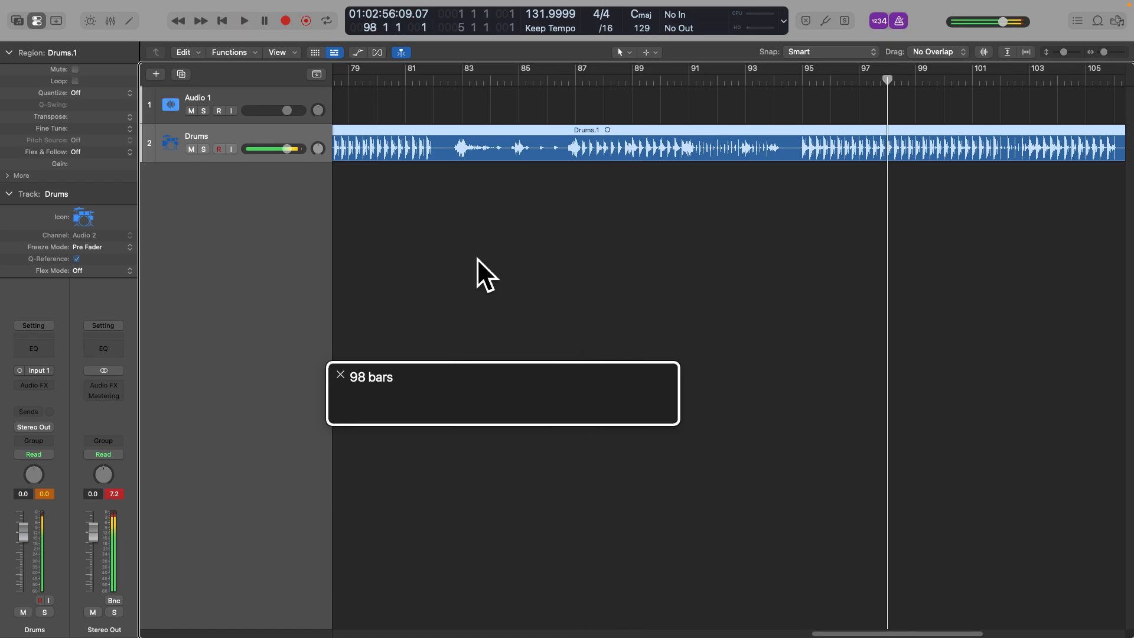